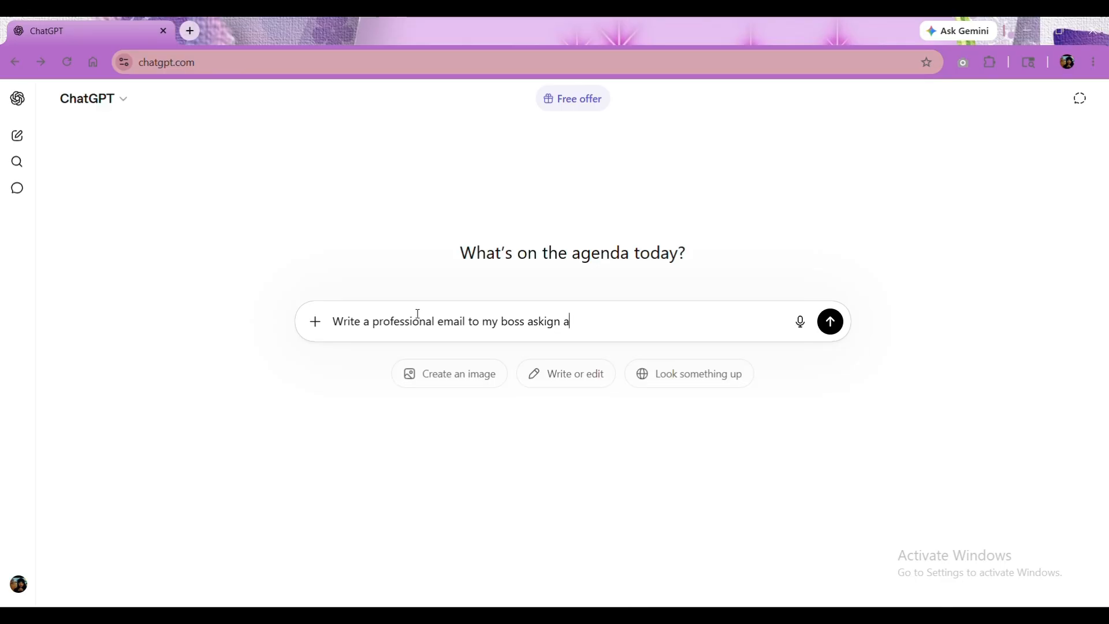
- Complete and submit the ChatGPT prompt for a professional email asking the boss for a day off tomorrow, and review the draft
{"action": "type", "text": "tomorrow"}
{"action": "key", "text": "Return"}
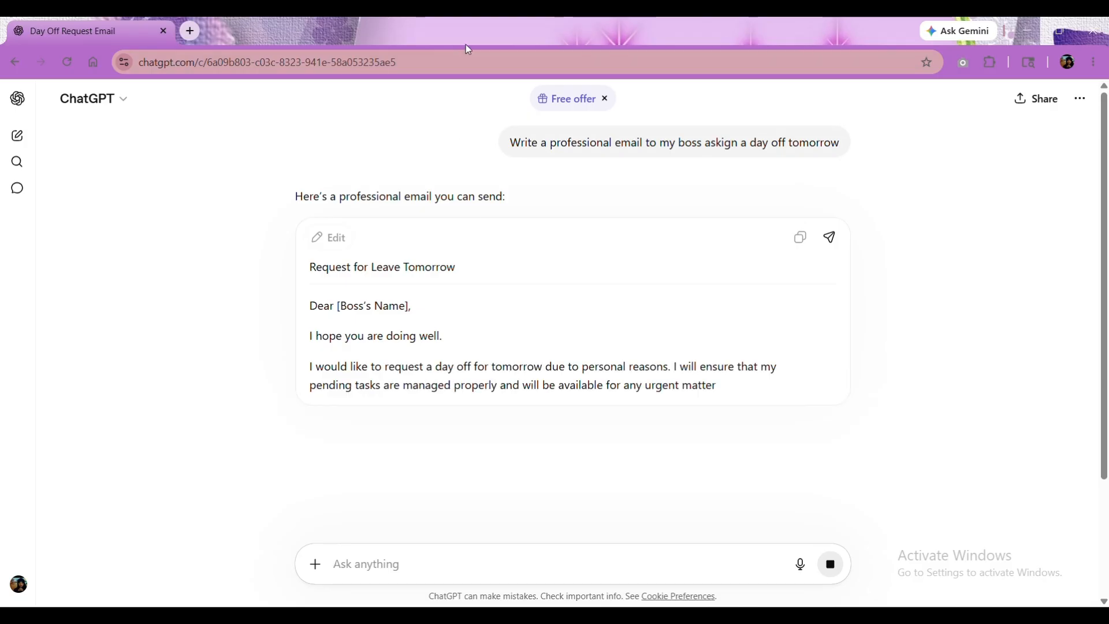
{"action": "left_click_drag", "start_coordinate": [293, 199], "coordinate": [391, 348]}
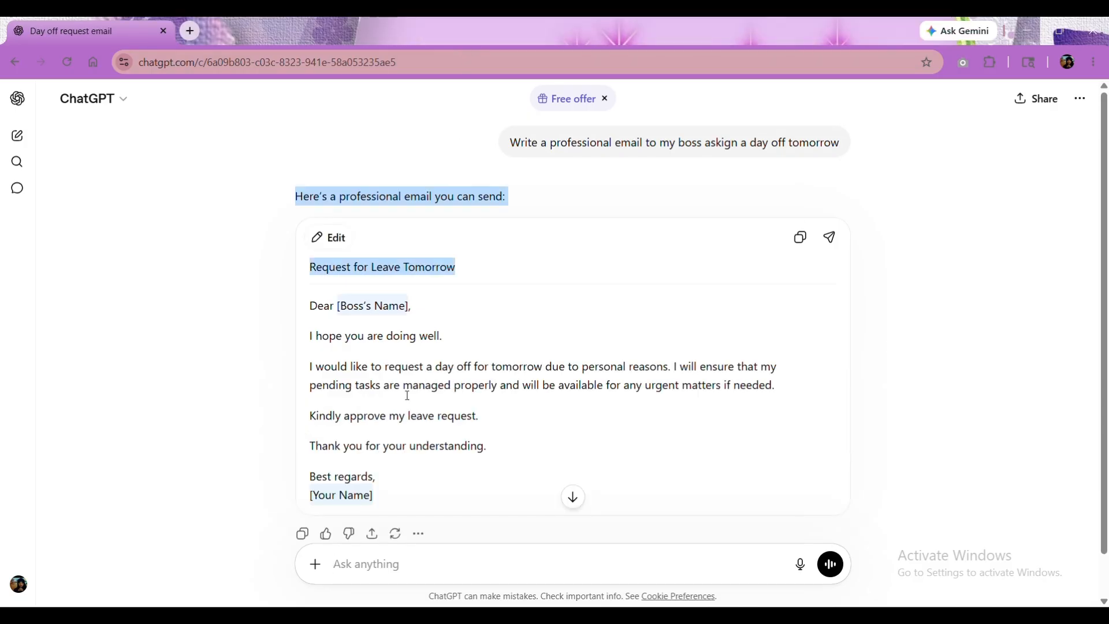
{"action": "left_click_drag", "start_coordinate": [388, 478], "coordinate": [310, 305]}
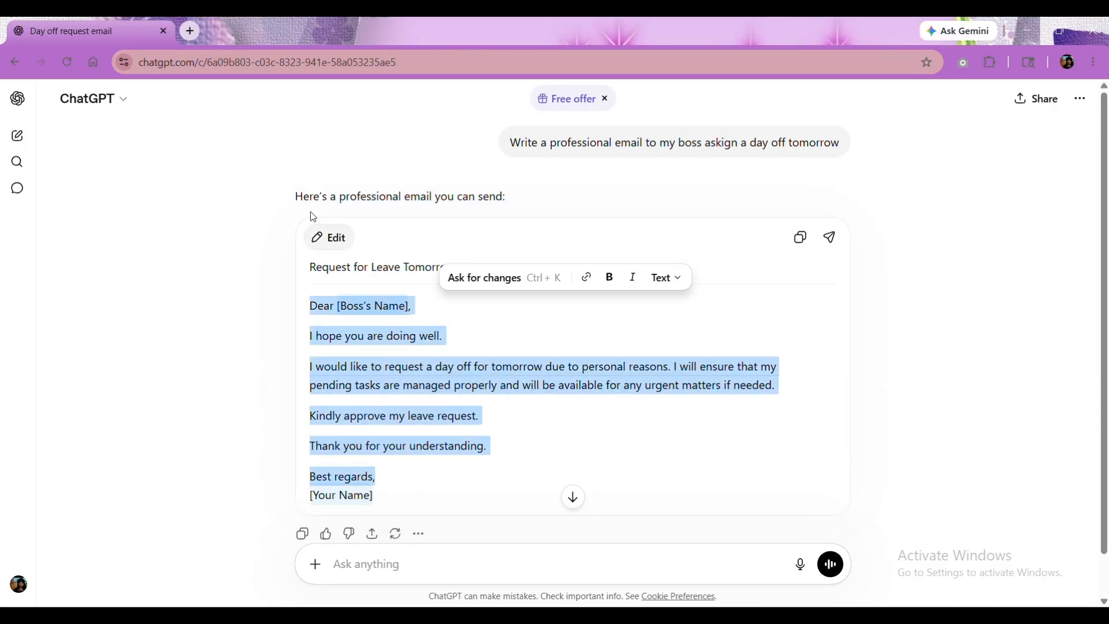
{"action": "left_click", "coordinate": [556, 385]}
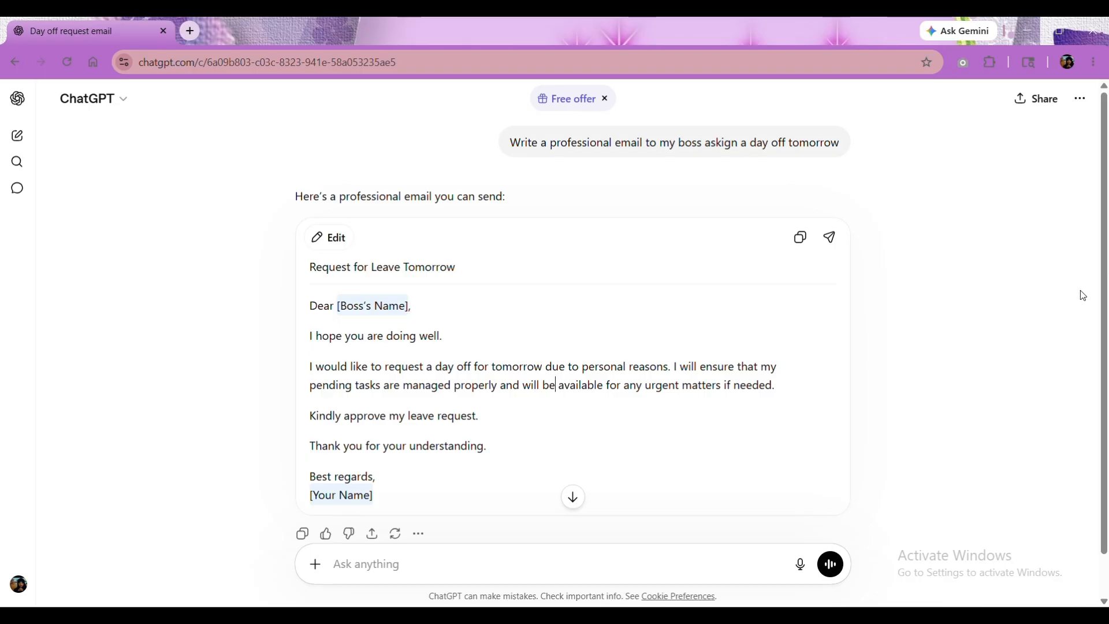
{"action": "scroll", "coordinate": [556, 384], "scroll_direction": "down", "scroll_amount": 1}
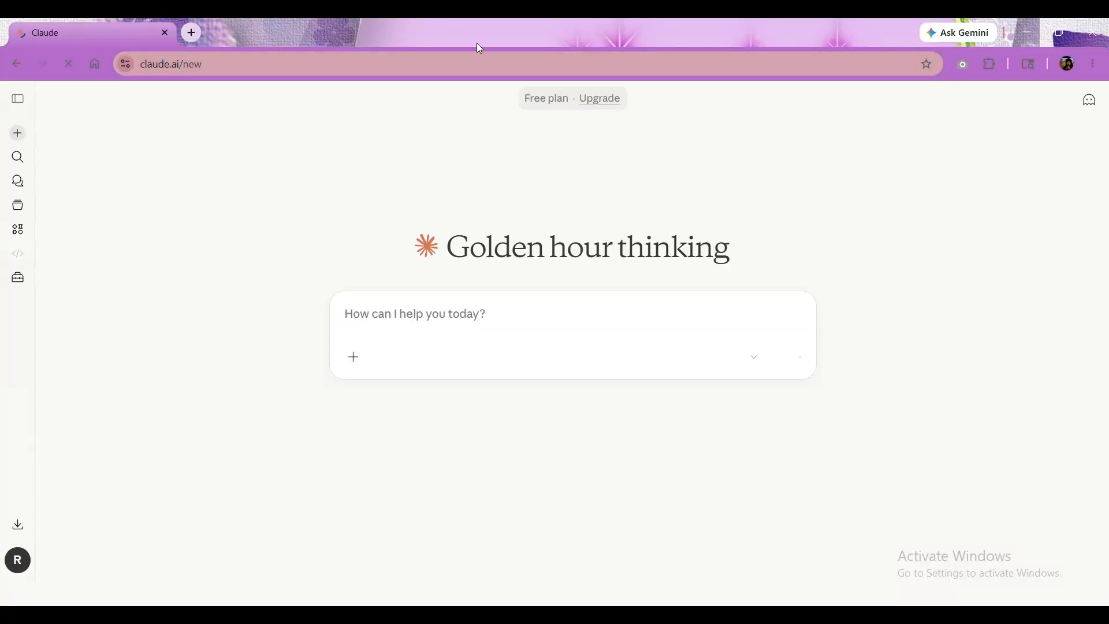
- In Claude, paste the article on what AI is, request a summary in 5 bullet points, and read through the answer
{"action": "key", "text": "ctrl+v"}
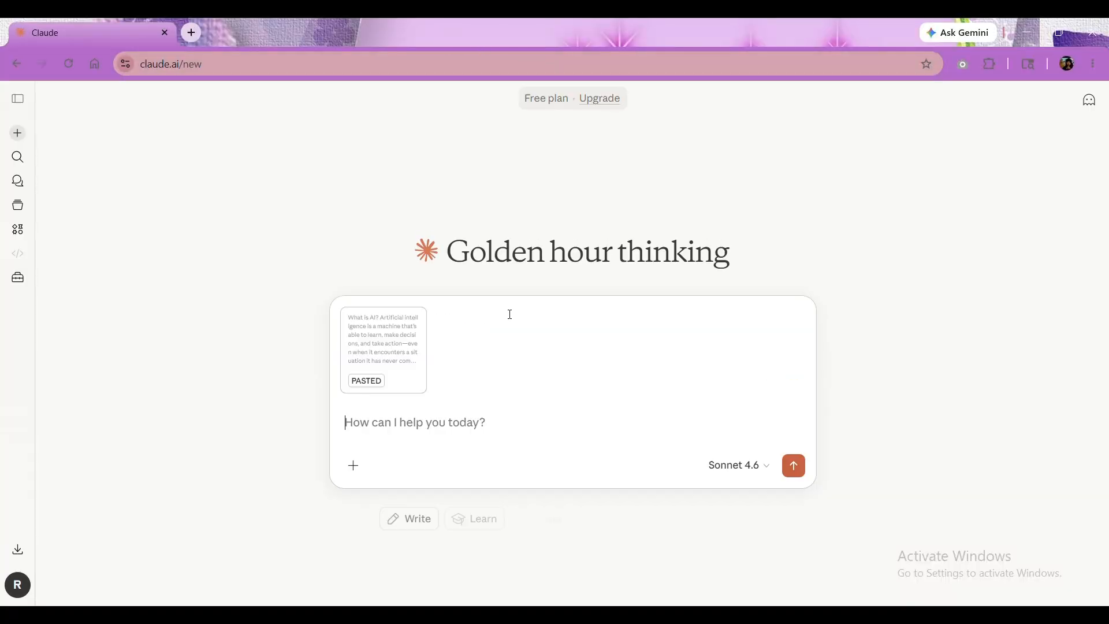
{"action": "type", "text": "Summarize this art"}
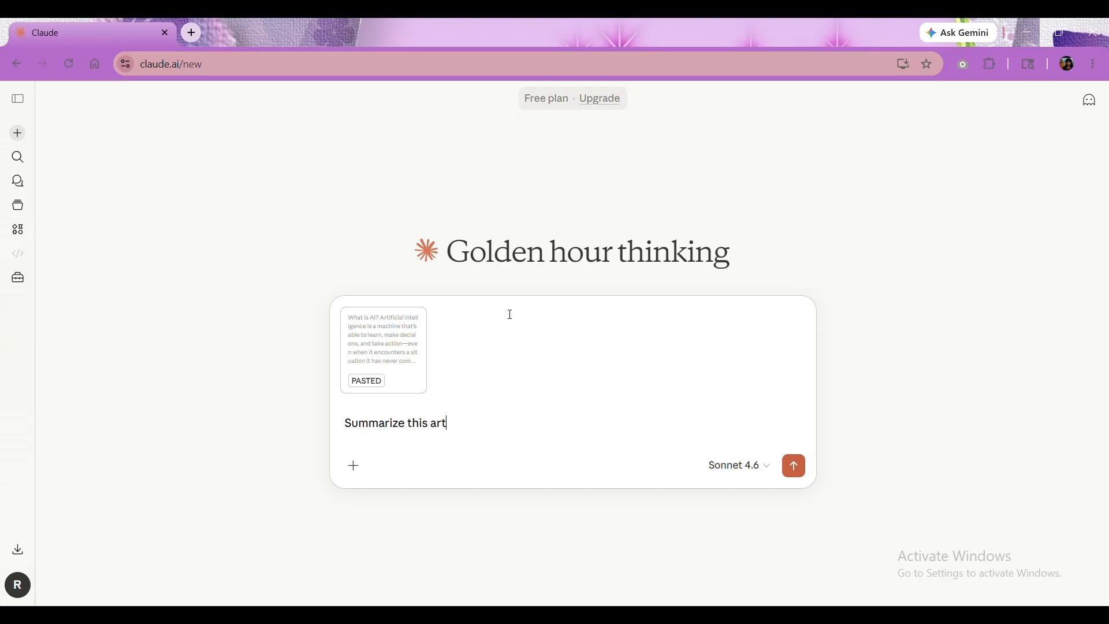
{"action": "type", "text": "icke ae in 5 bulet points"}
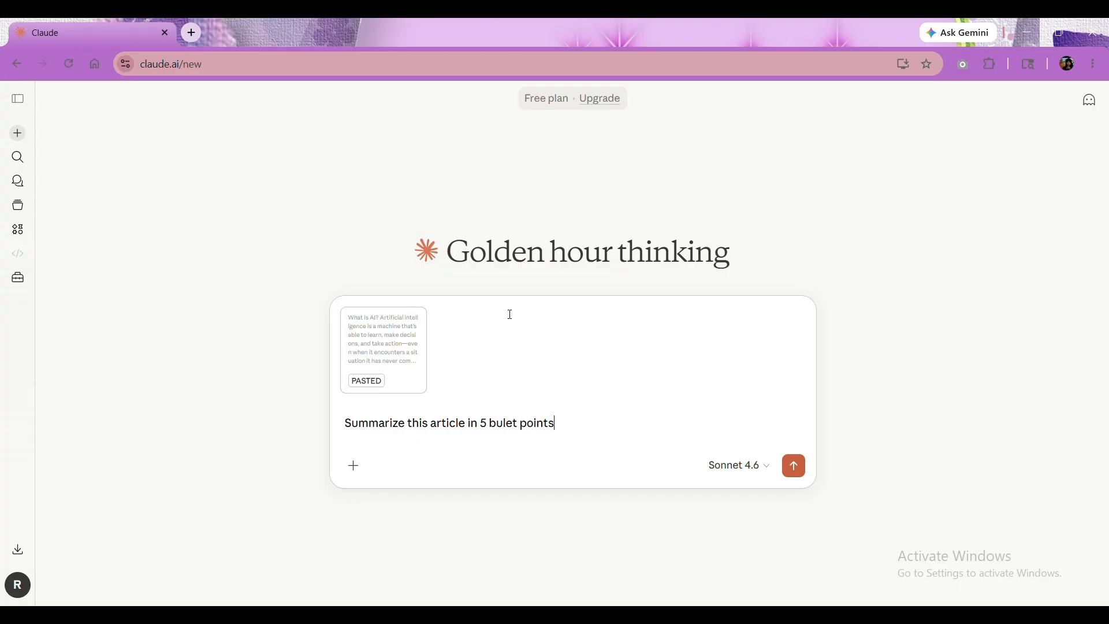
{"action": "key", "text": "Return"}
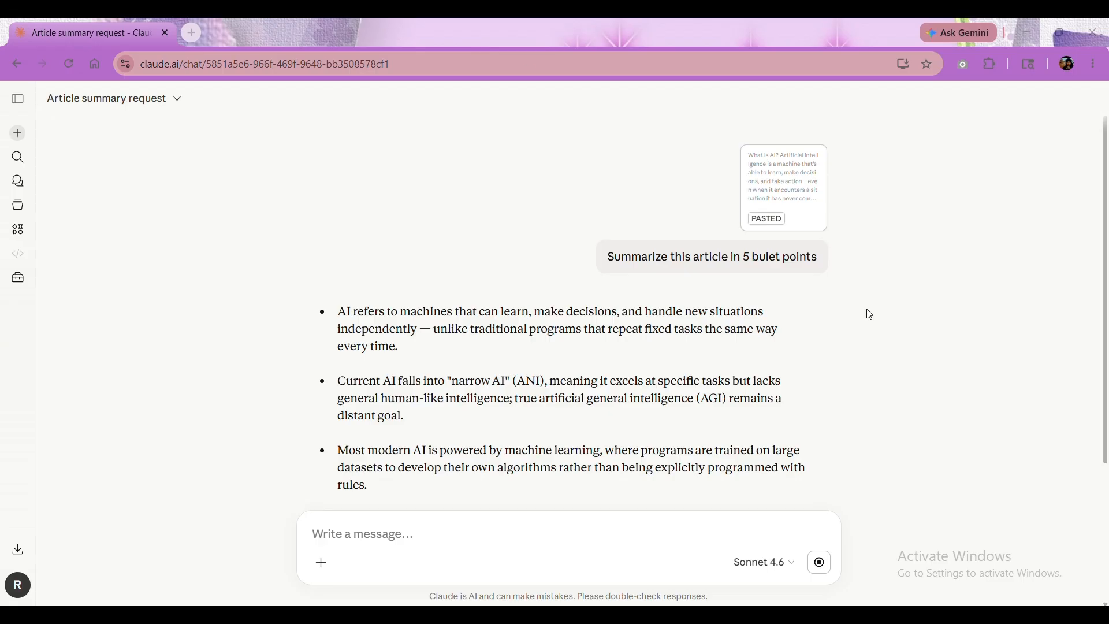
{"action": "left_click_drag", "start_coordinate": [1107, 268], "coordinate": [1107, 225]}
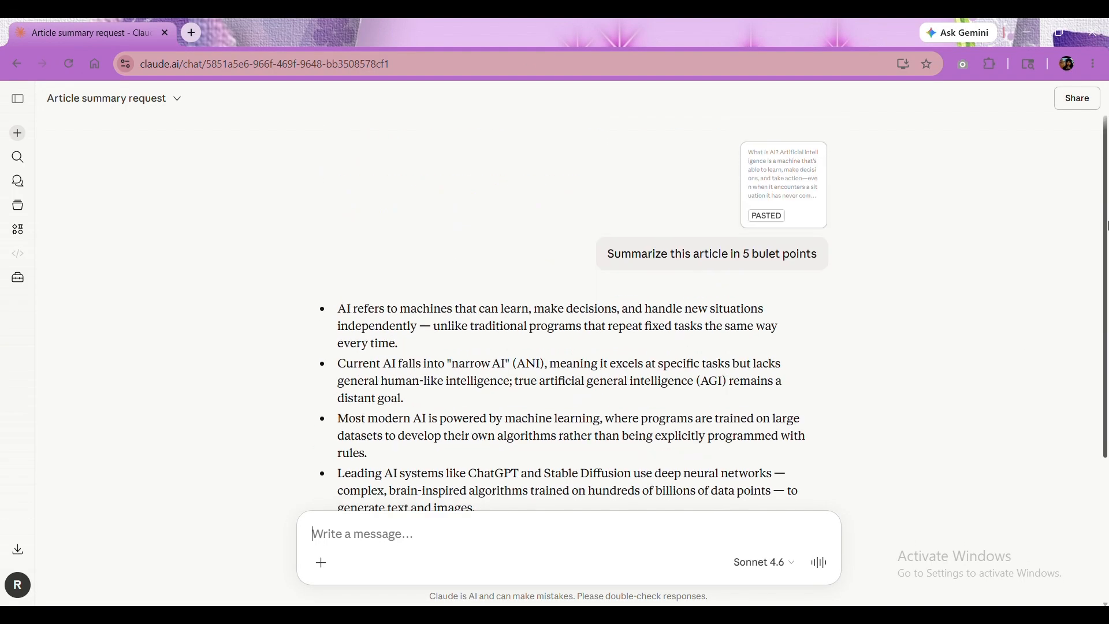
{"action": "left_click", "coordinate": [473, 49]}
{"action": "left_click_drag", "start_coordinate": [1105, 263], "coordinate": [1105, 342]}
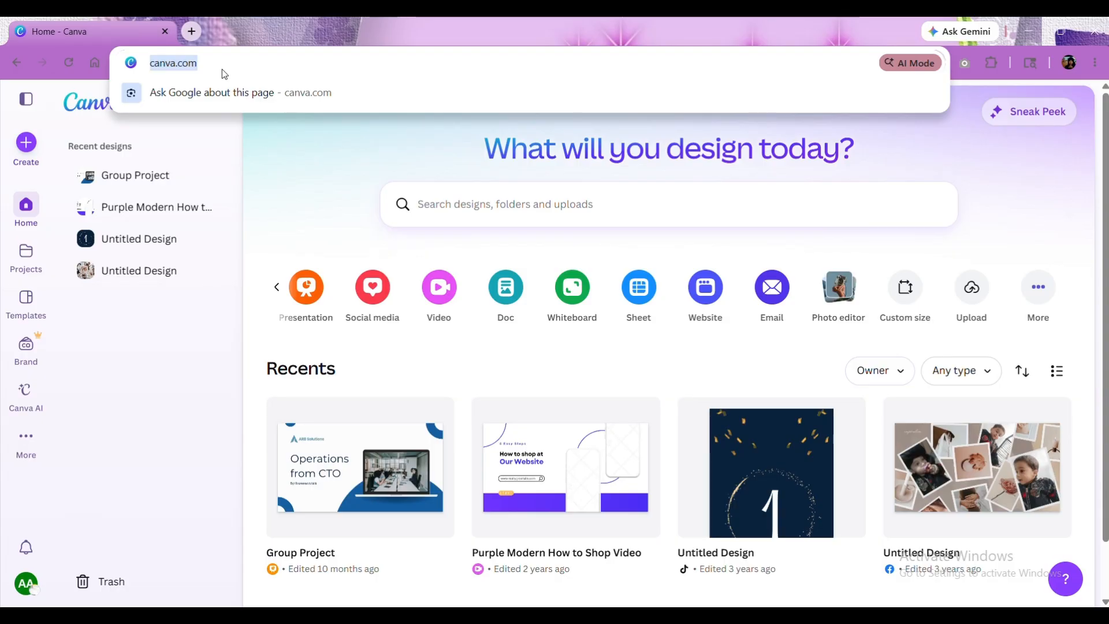
- In Canva AI, request a "Youtube thumbnail for AI tutorial video" and look through the generated options
{"action": "left_click", "coordinate": [244, 153]}
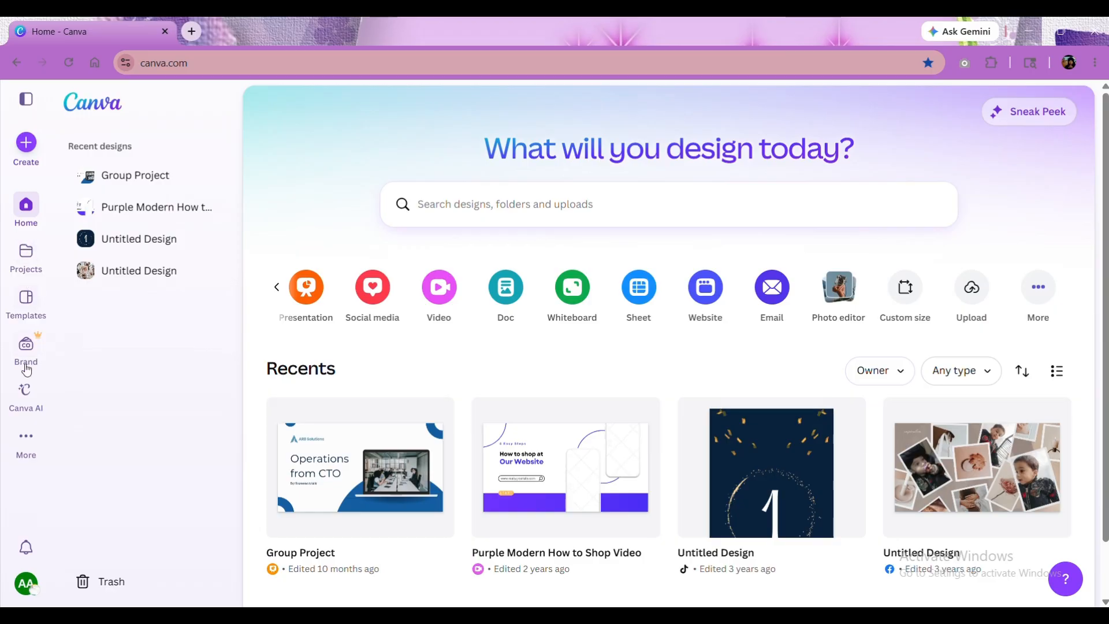
{"action": "left_click", "coordinate": [26, 402]}
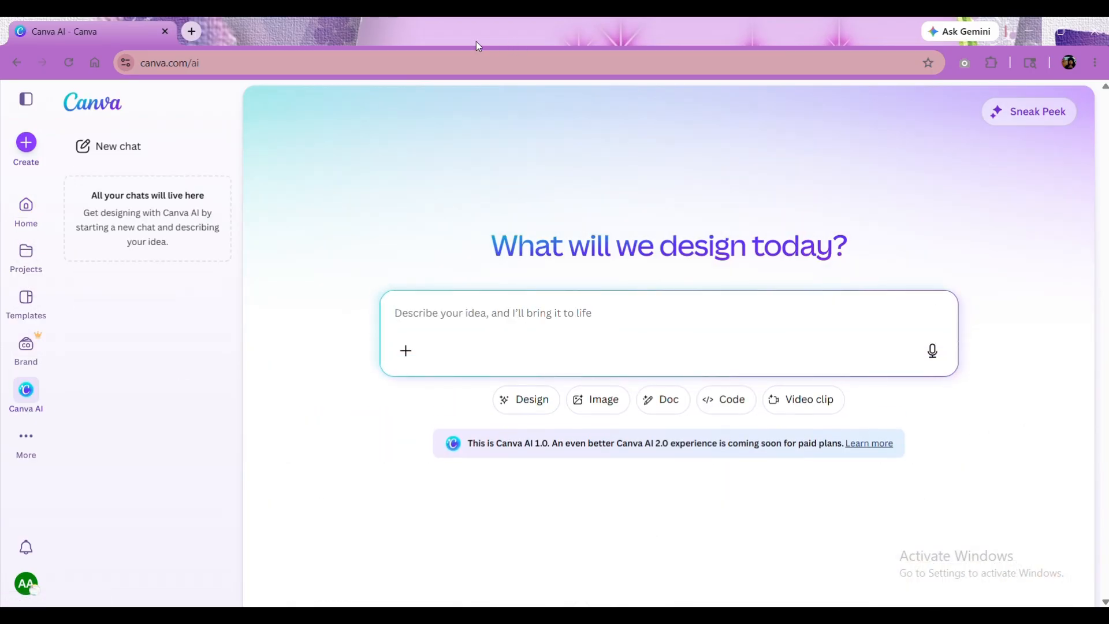
{"action": "left_click", "coordinate": [477, 326]}
{"action": "type", "text": "Youtube thumbnail for AI"}
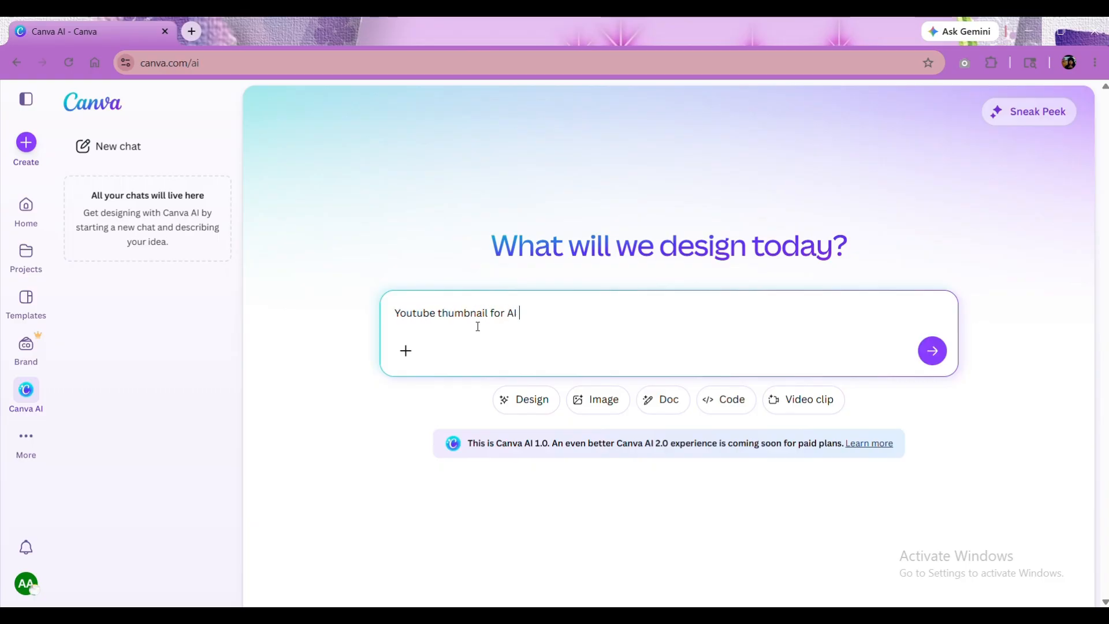
{"action": "type", "text": " tutorial video"}
{"action": "key", "text": "Return"}
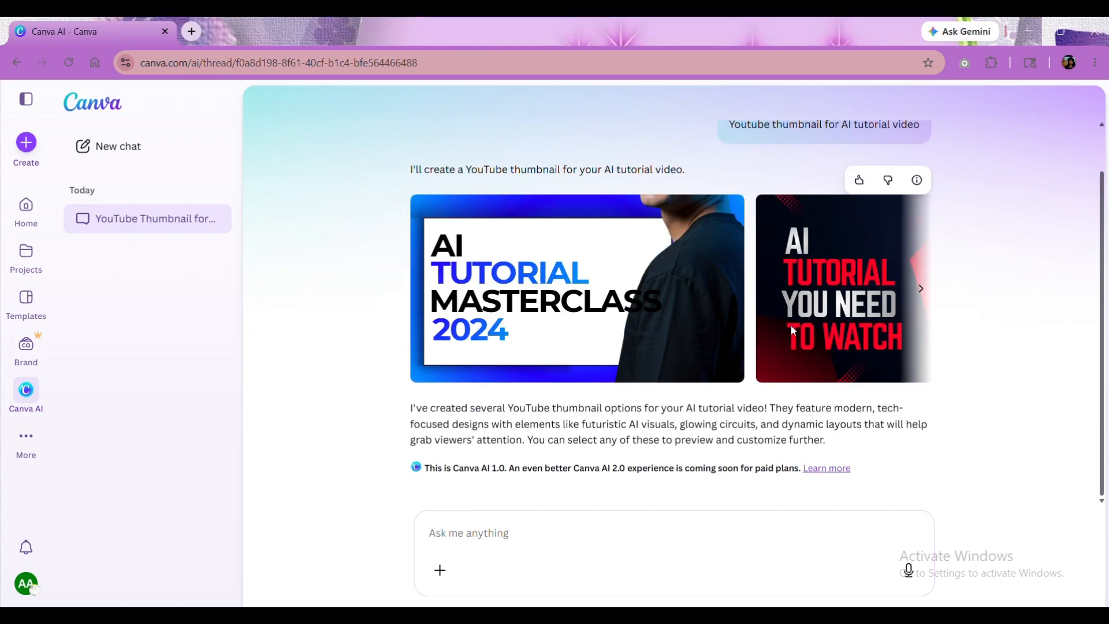
{"action": "left_click", "coordinate": [921, 289]}
{"action": "left_click", "coordinate": [921, 289]}
{"action": "left_click", "coordinate": [920, 289]}
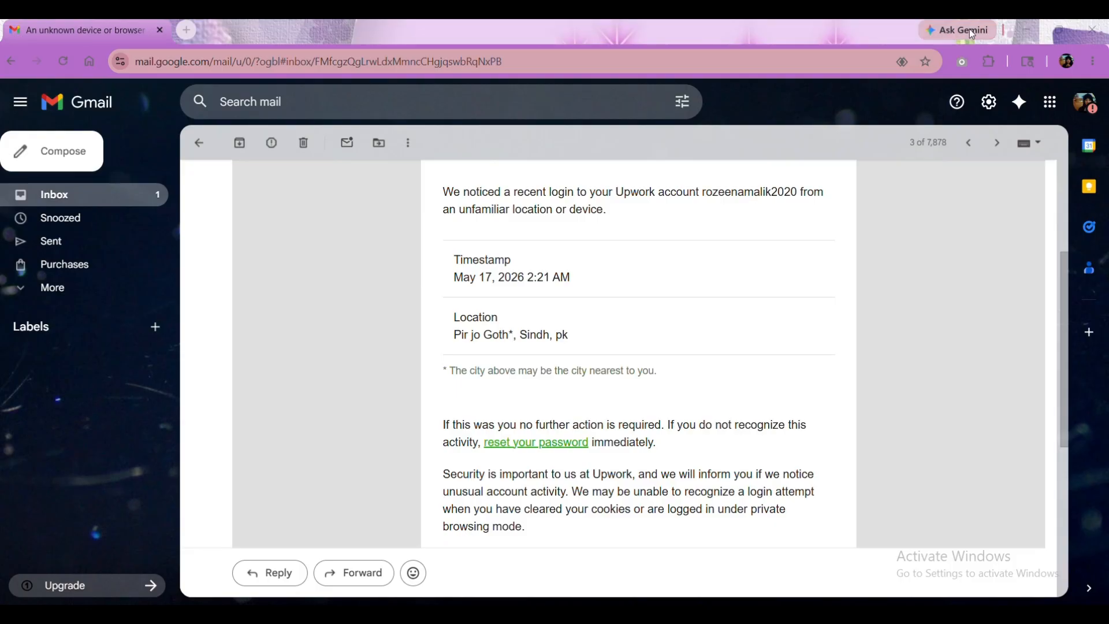
- In Gmail, ask Gemini "Help me reply this email" about the open Upwork login alert, and decline the Google Workspace connection
{"action": "left_click", "coordinate": [971, 33]}
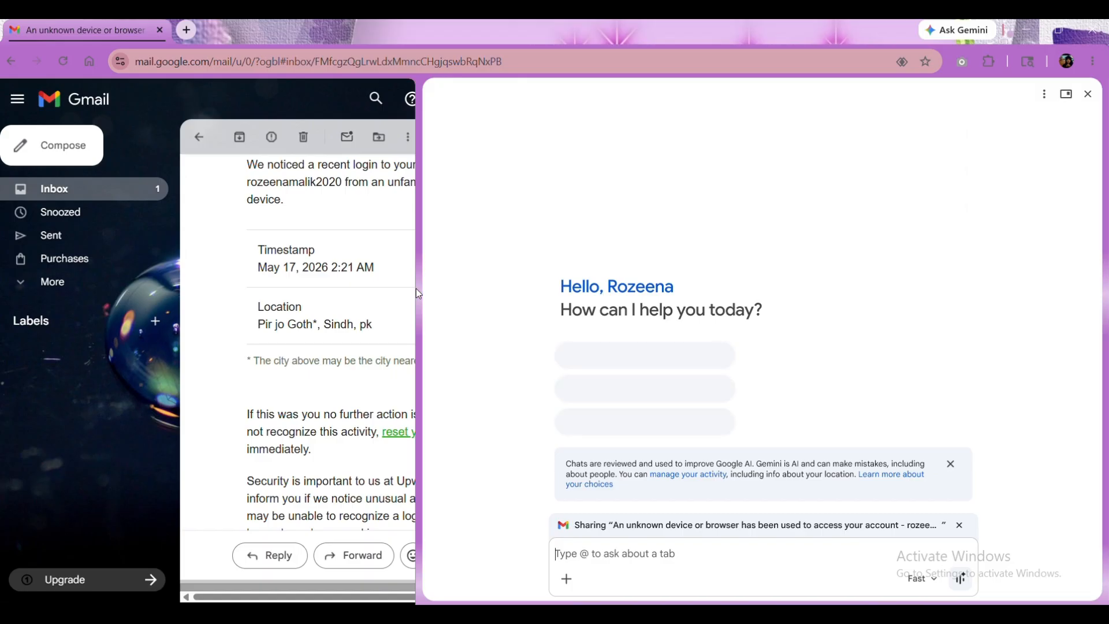
{"action": "left_click", "coordinate": [625, 570]}
{"action": "type", "text": "Help me re"}
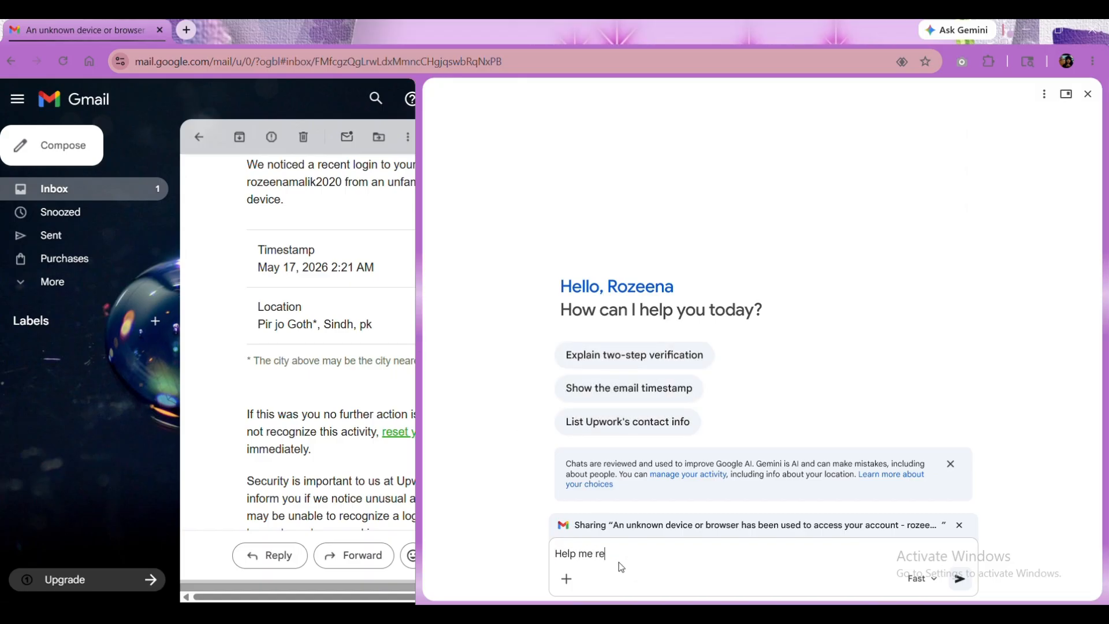
{"action": "type", "text": "ply this email"}
{"action": "key", "text": "Return"}
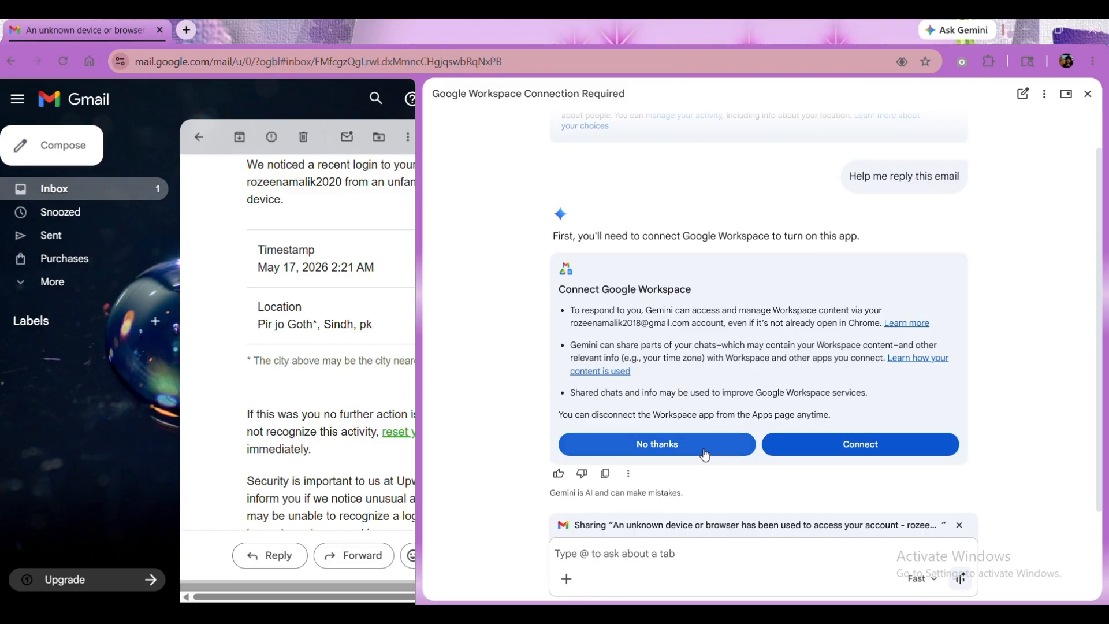
{"action": "left_click", "coordinate": [657, 444]}
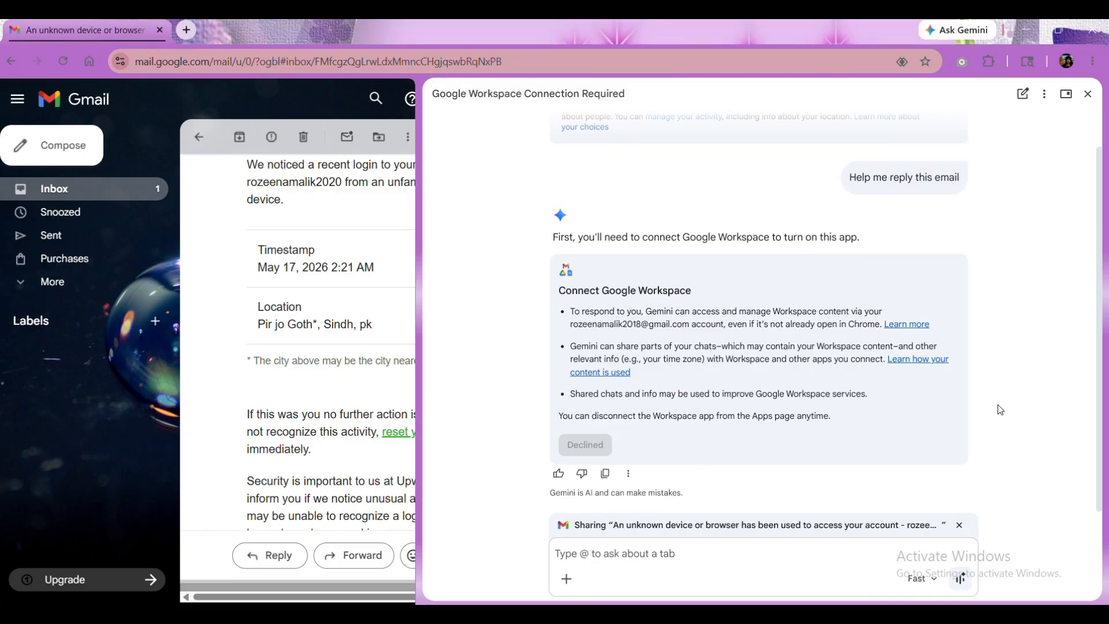
{"action": "left_click", "coordinate": [959, 524]}
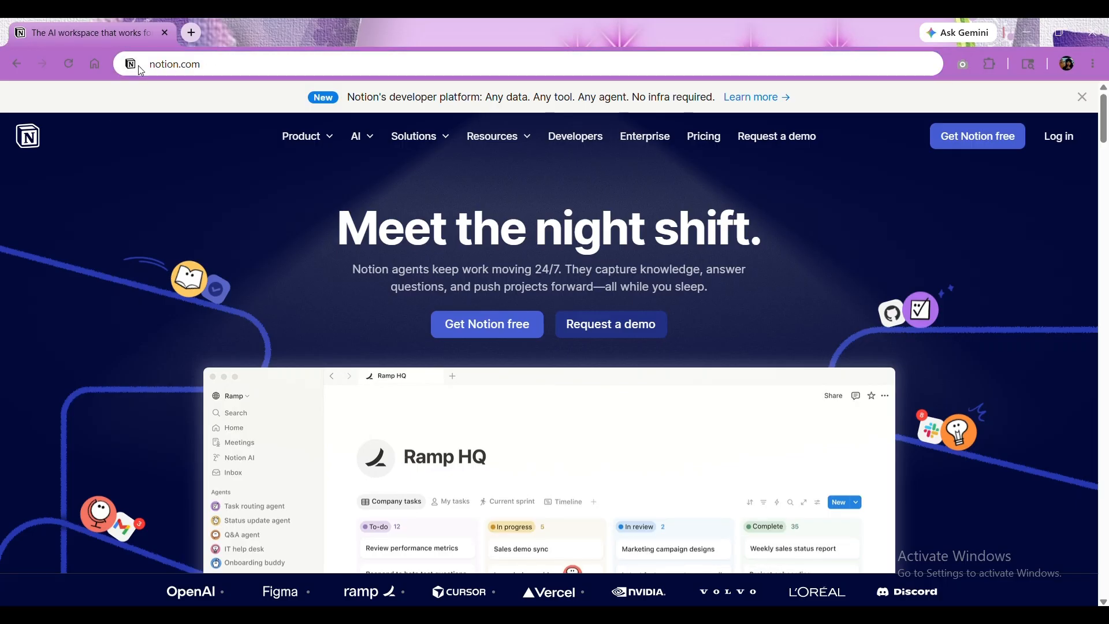
- In Notion, start a new AI chat and ask it to create a 30 day plan for my YouTube channel
{"action": "left_click", "coordinate": [141, 70]}
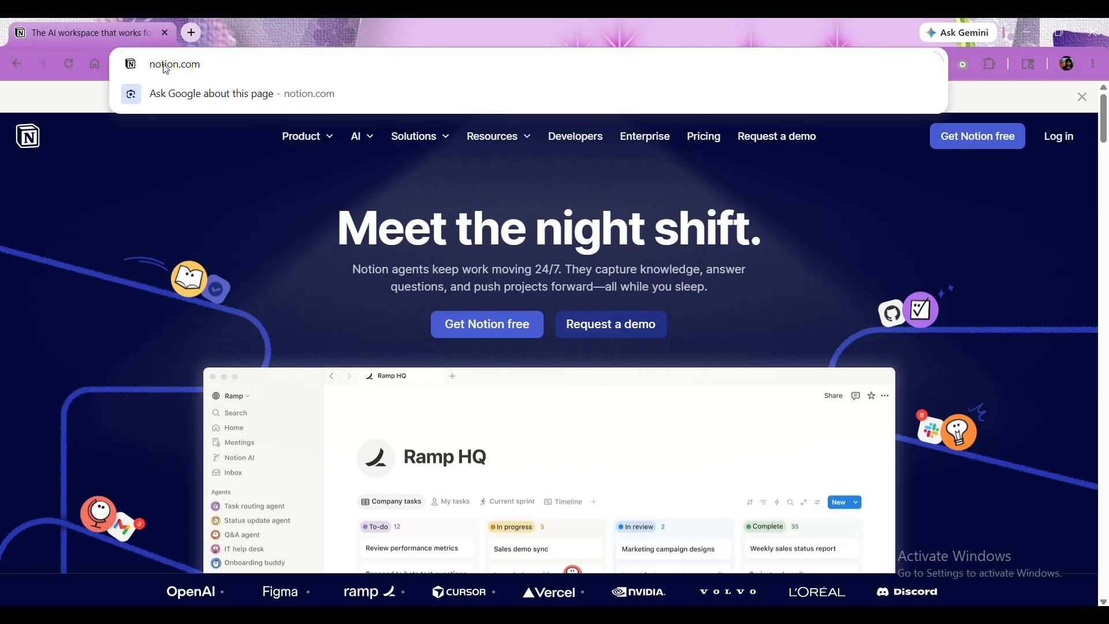
{"action": "mouse_move", "coordinate": [372, 144]}
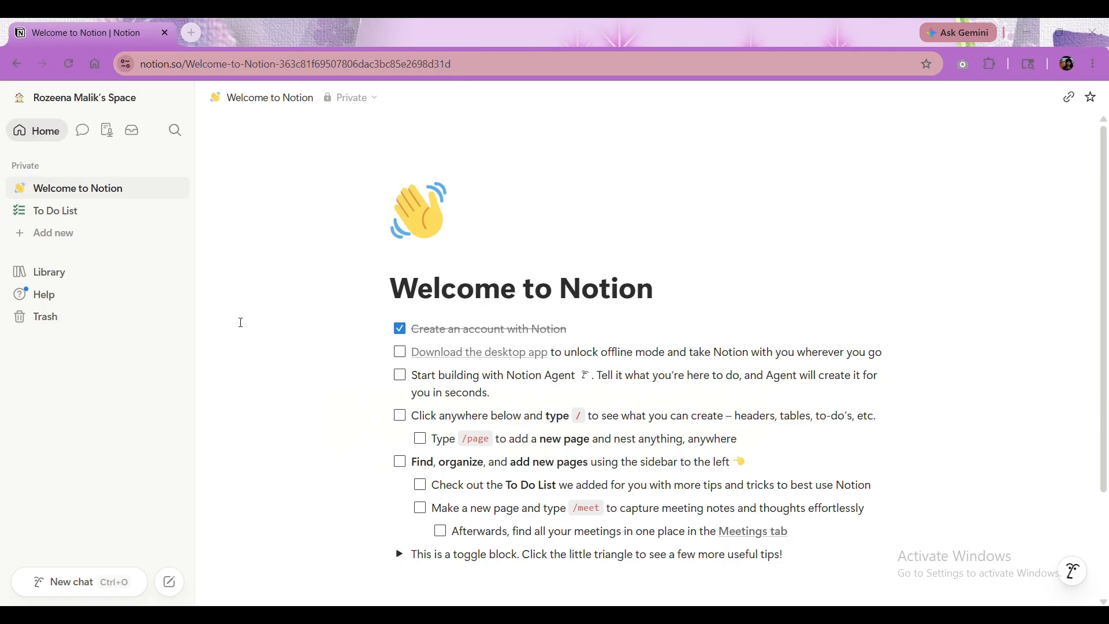
{"action": "left_click", "coordinate": [70, 584]}
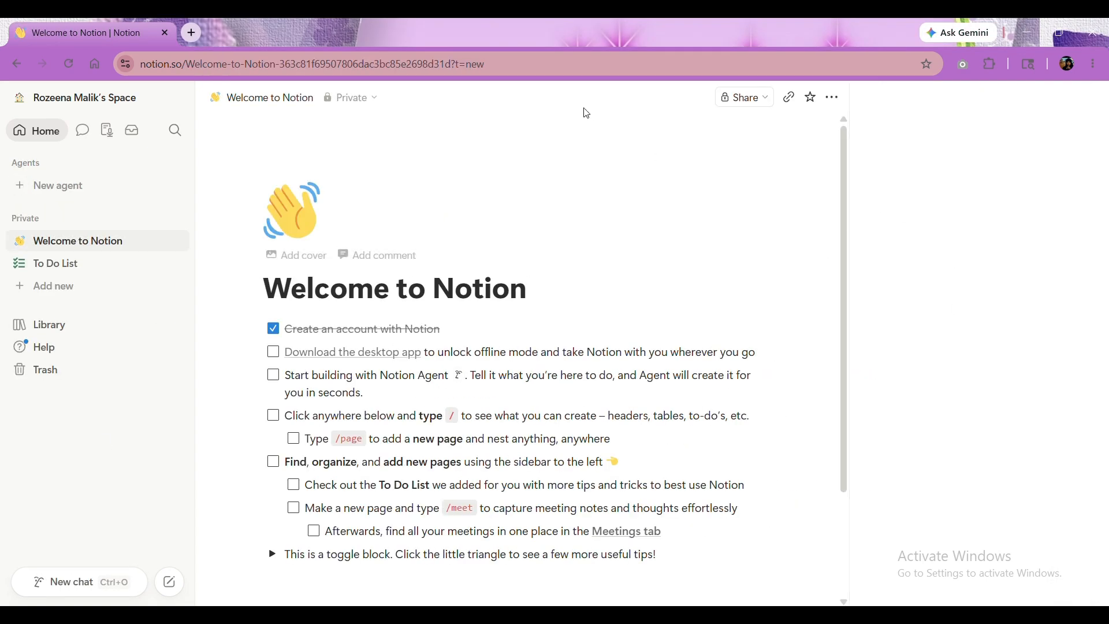
{"action": "type", "text": "create "}
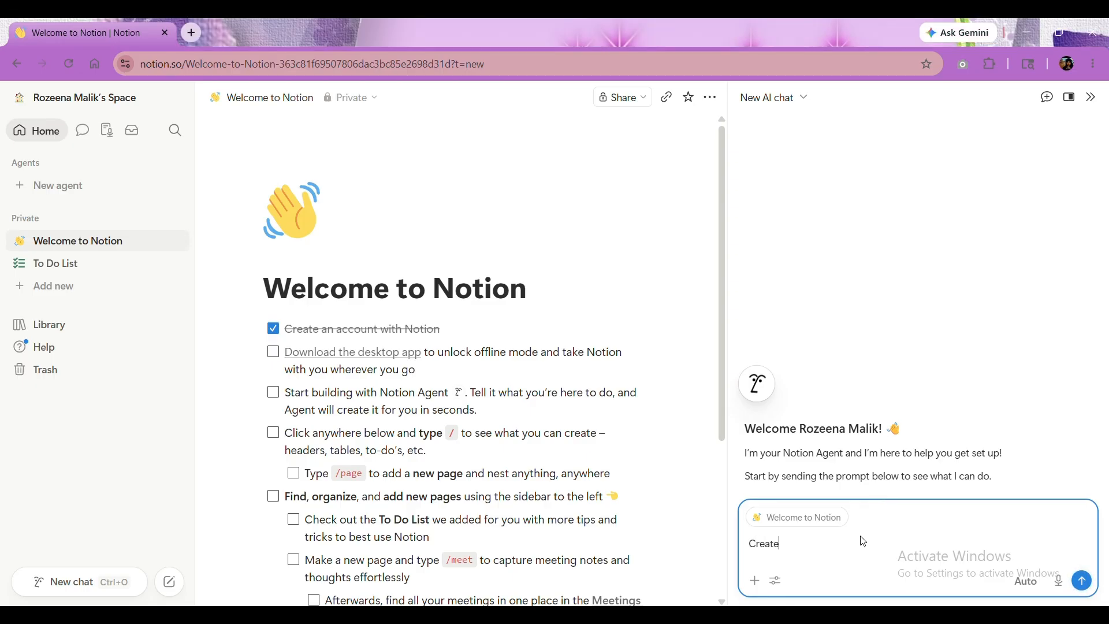
{"action": "type", "text": "a 30 day plan for y"}
{"action": "type", "text": "y youtube chnnael"}
{"action": "key", "text": "Return"}
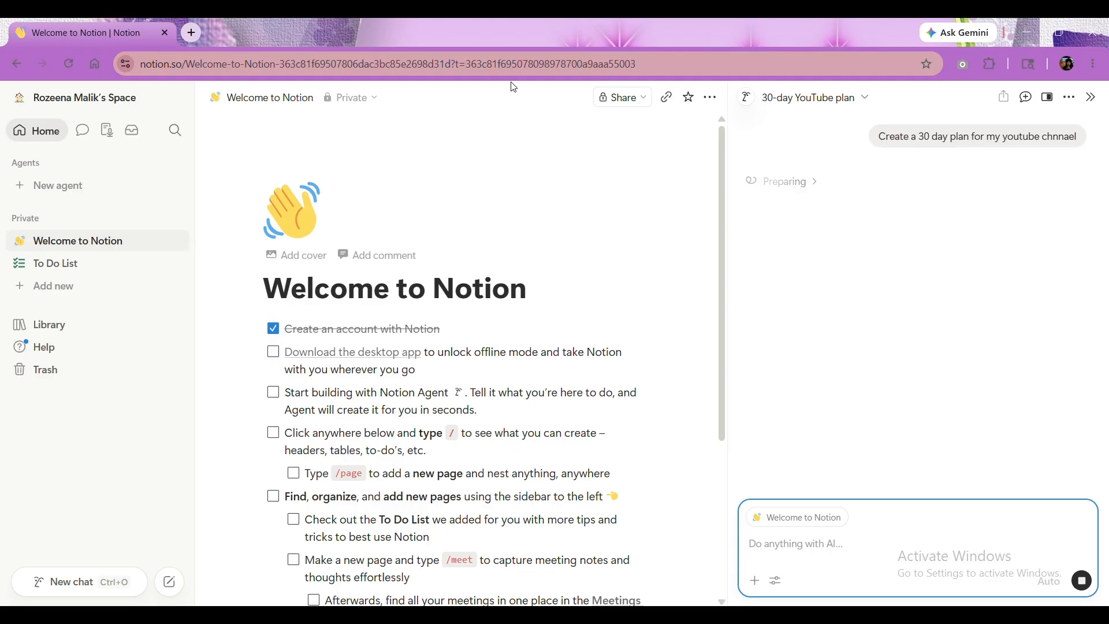
{"action": "left_click_drag", "start_coordinate": [741, 171], "coordinate": [998, 349]}
{"action": "left_click", "coordinate": [751, 161]}
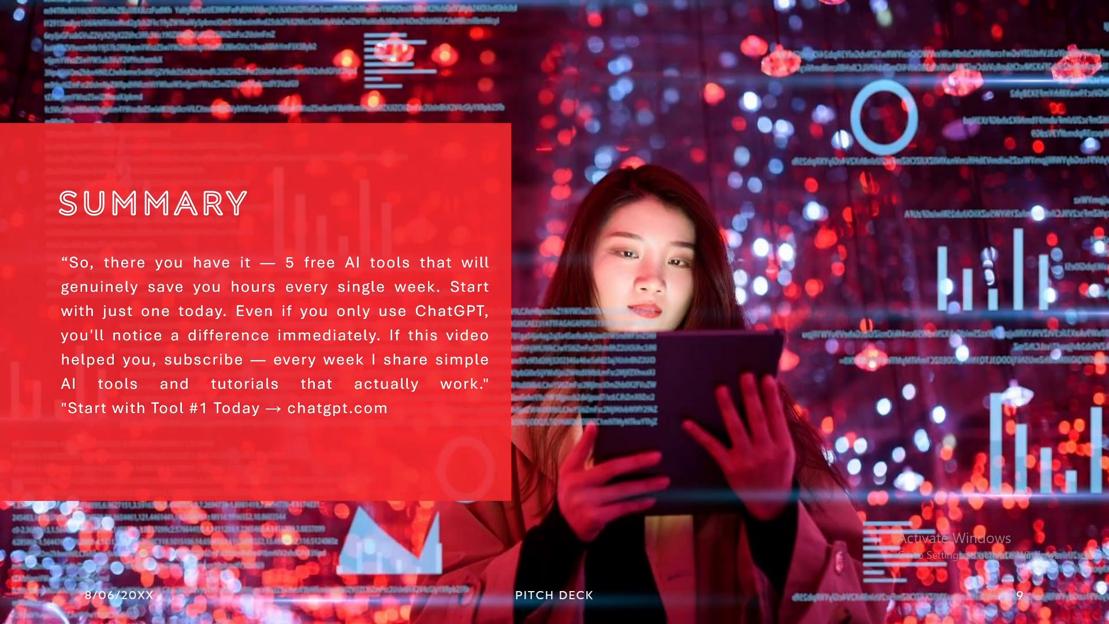
{"action": "key", "text": "Right"}
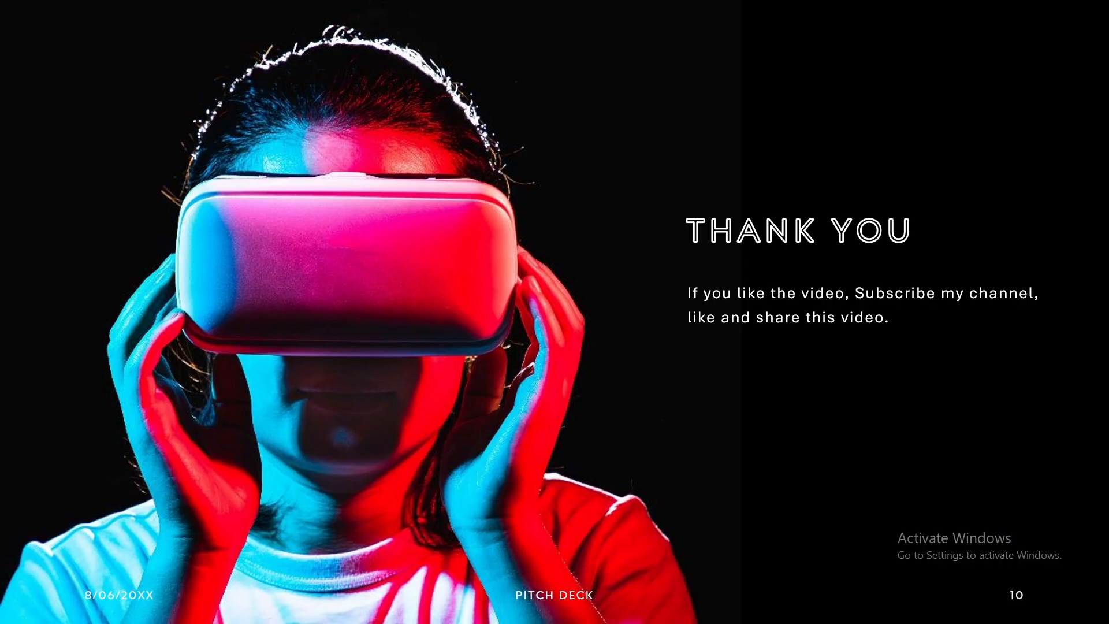